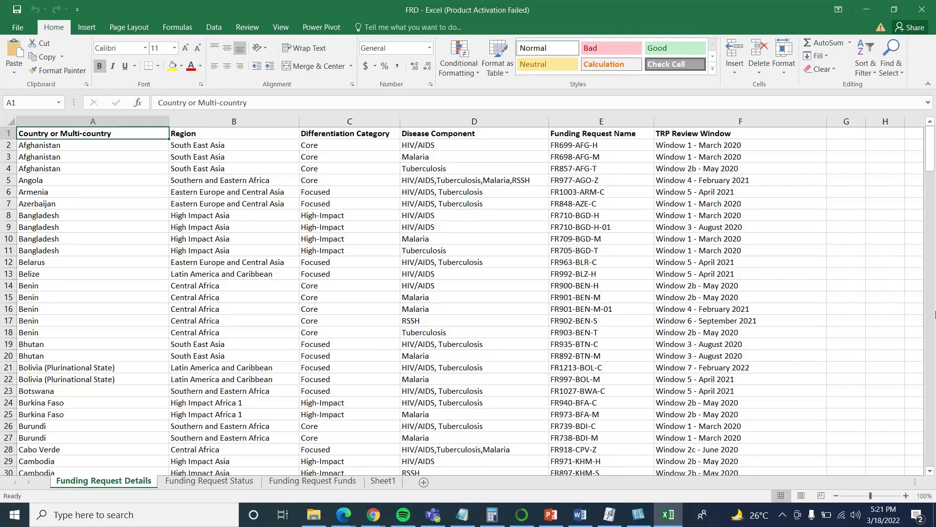
Step: Look through the column headers of the Funding Request Details sheet, from Country or Multi-country to TRP Review Window
{"action": "key", "text": "Down"}
{"action": "key", "text": "Up"}
{"action": "key", "text": "Right"}
{"action": "key", "text": "Right"}
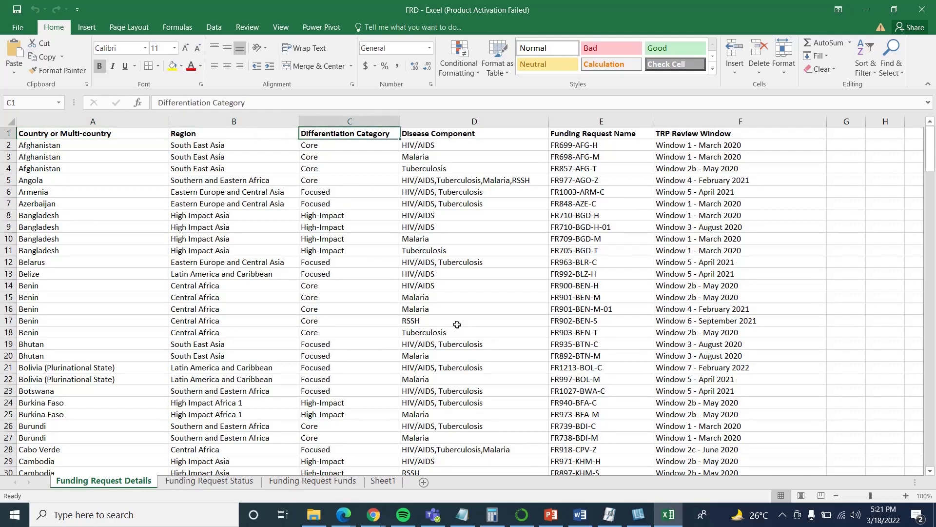
{"action": "key", "text": "Right"}
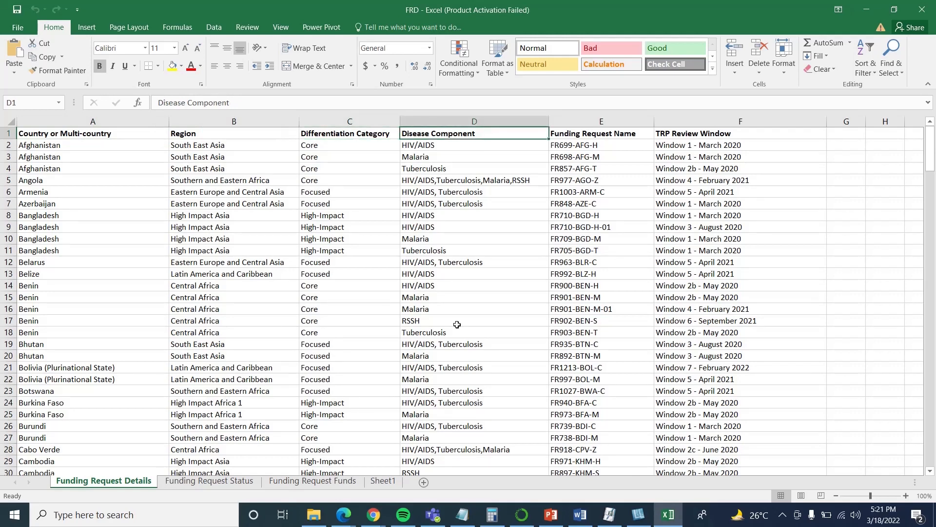
{"action": "key", "text": "Right"}
{"action": "key", "text": "Right"}
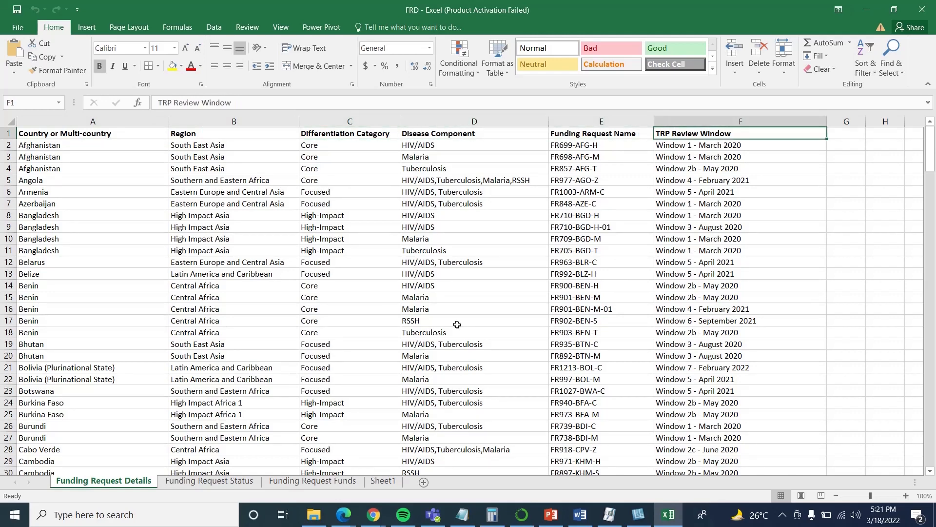
{"action": "key", "text": "Right"}
{"action": "key", "text": "Right"}
{"action": "key", "text": "Right"}
{"action": "key", "text": "Right"}
{"action": "key", "text": "Right"}
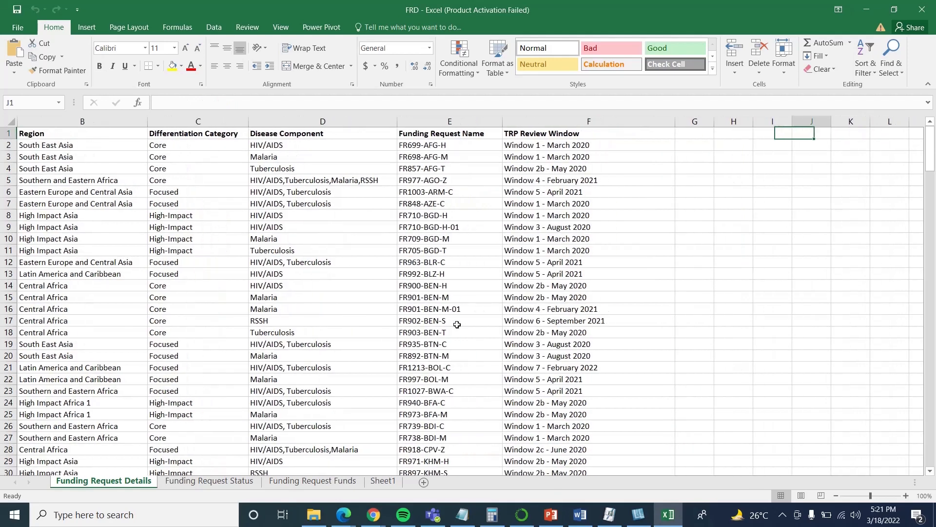
{"action": "key", "text": "Left"}
{"action": "key", "text": "Left"}
{"action": "key", "text": "Left"}
{"action": "key", "text": "Left"}
{"action": "key", "text": "Left"}
{"action": "key", "text": "Left"}
{"action": "key", "text": "Left"}
{"action": "key", "text": "Left"}
{"action": "key", "text": "Left"}
{"action": "key", "text": "Left"}
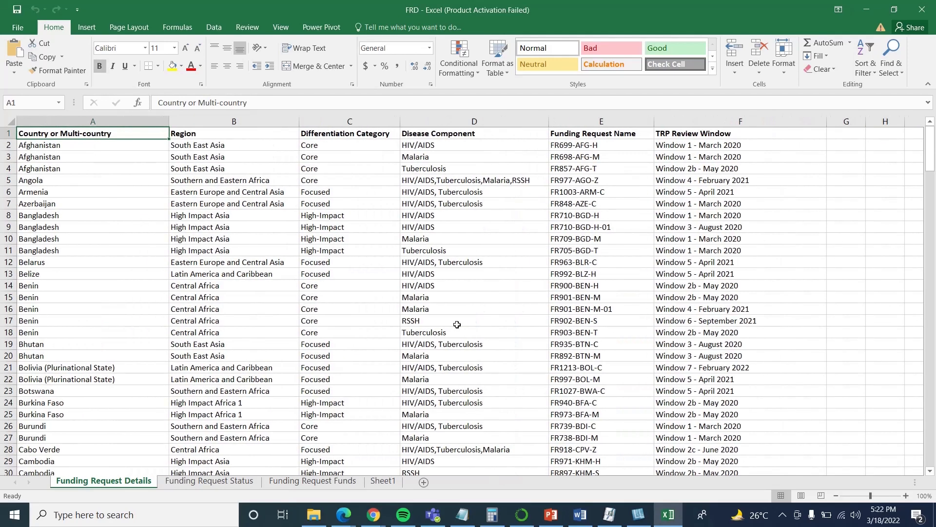
Step: Review the Funding Request Status sheet and the column headers of the Funding Request Funds sheet
{"action": "left_click", "coordinate": [203, 482]}
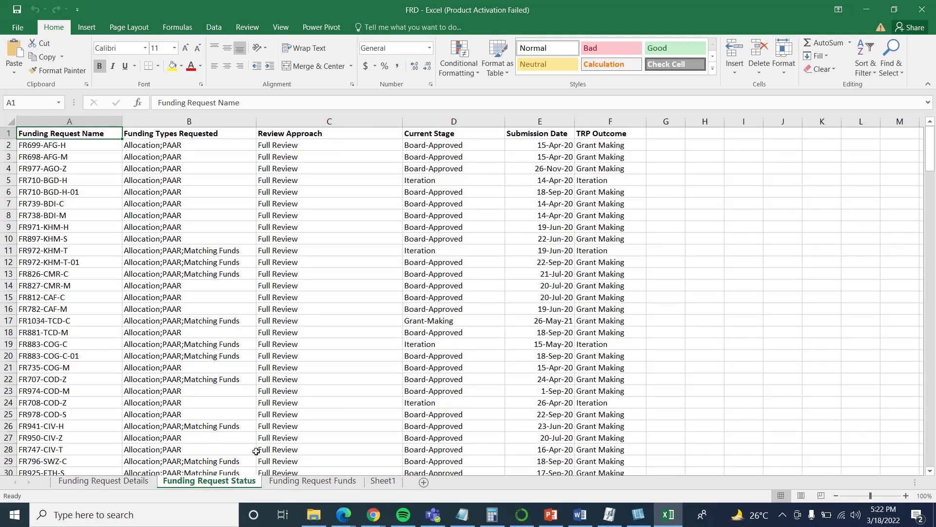
{"action": "left_click", "coordinate": [294, 486]}
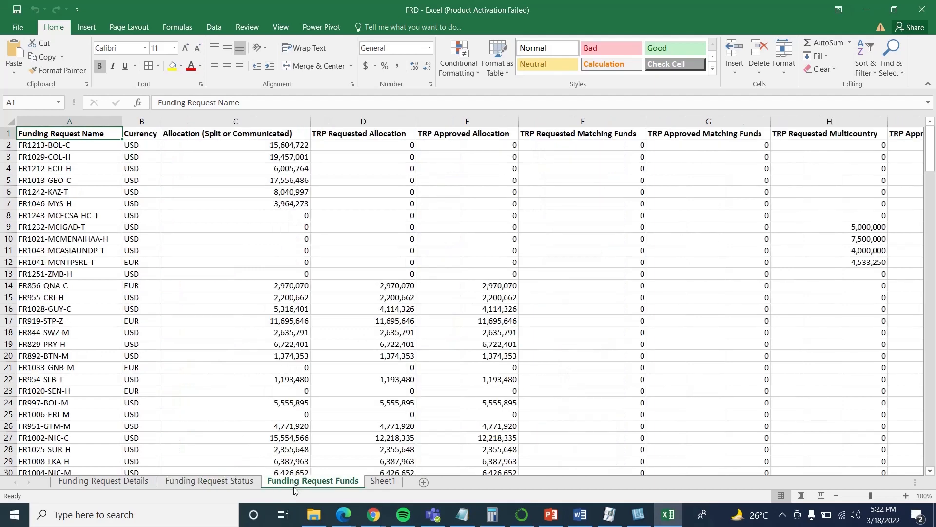
{"action": "key", "text": "Right"}
{"action": "key", "text": "Right"}
{"action": "key", "text": "Right"}
{"action": "key", "text": "Right"}
{"action": "key", "text": "Right"}
{"action": "key", "text": "Right"}
{"action": "key", "text": "Right"}
{"action": "key", "text": "Right"}
{"action": "key", "text": "Right"}
{"action": "key", "text": "Right"}
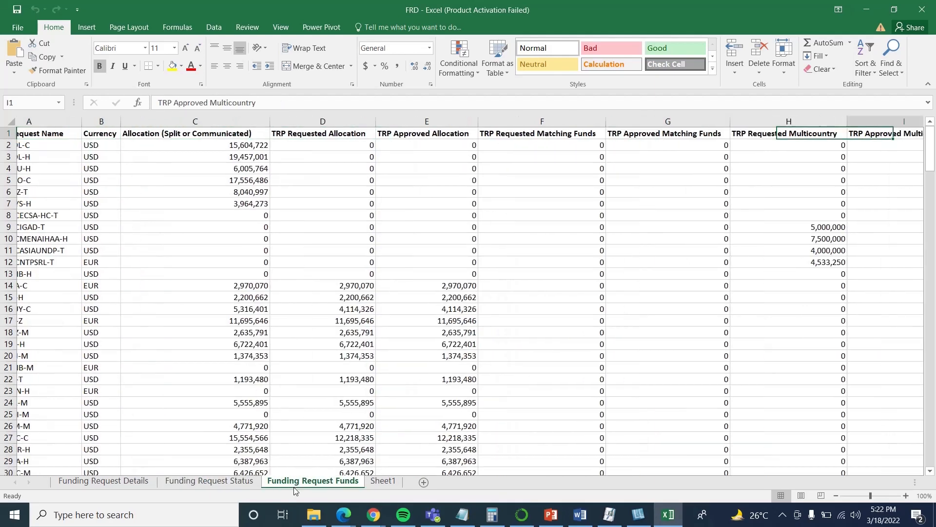
{"action": "key", "text": "Right"}
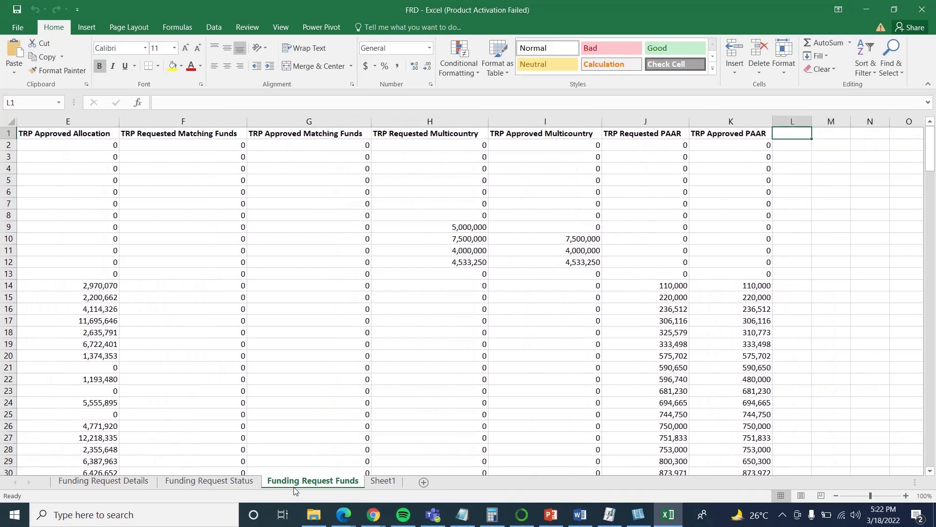
{"action": "key", "text": "Left"}
{"action": "key", "text": "Left"}
{"action": "key", "text": "Left"}
{"action": "key", "text": "Left"}
{"action": "key", "text": "Left"}
{"action": "key", "text": "ctrl+Home"}
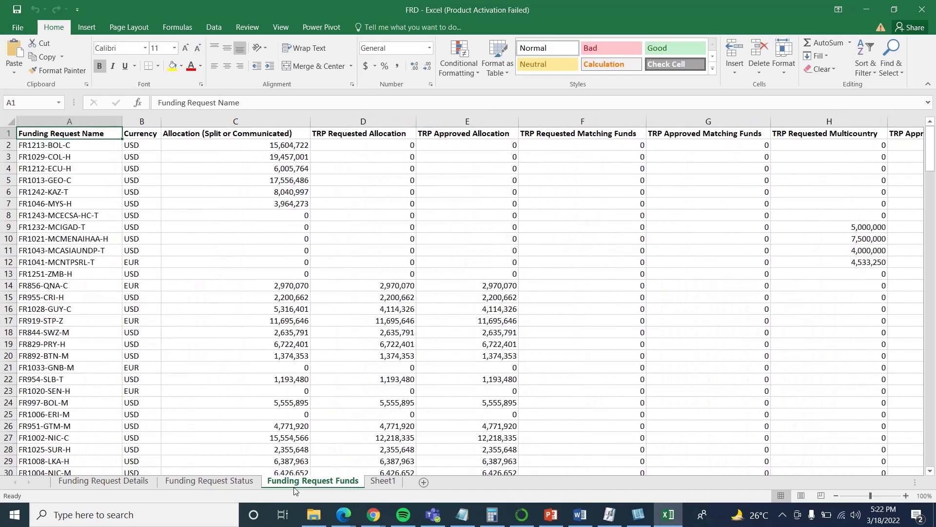
{"action": "key", "text": "Down"}
{"action": "key", "text": "Down"}
{"action": "key", "text": "Down"}
{"action": "key", "text": "Up"}
{"action": "key", "text": "Up"}
{"action": "key", "text": "Up"}
{"action": "left_click", "coordinate": [384, 481]}
{"action": "left_click", "coordinate": [283, 482]}
Step: Convert the data range A1:F217 on the Funding Request Details sheet into a table with headers
{"action": "left_click", "coordinate": [98, 482]}
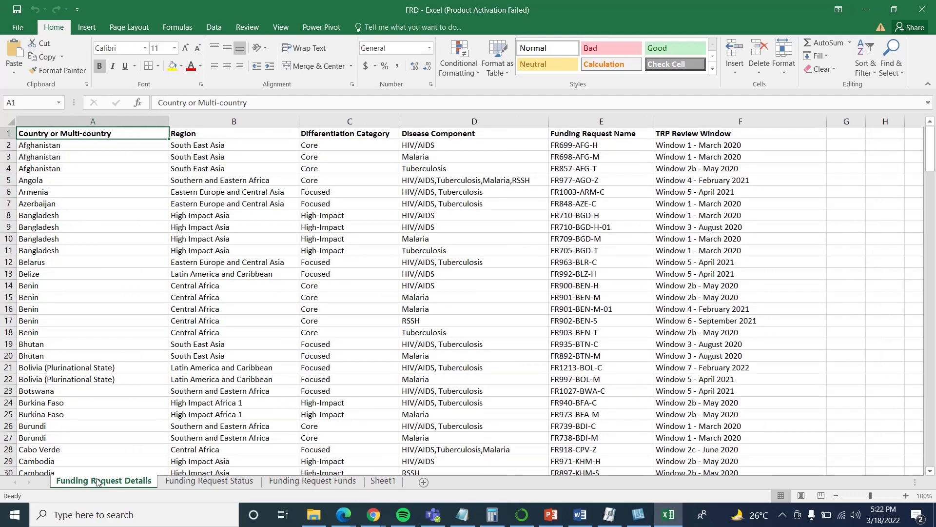
{"action": "key", "text": "ctrl+shift+End"}
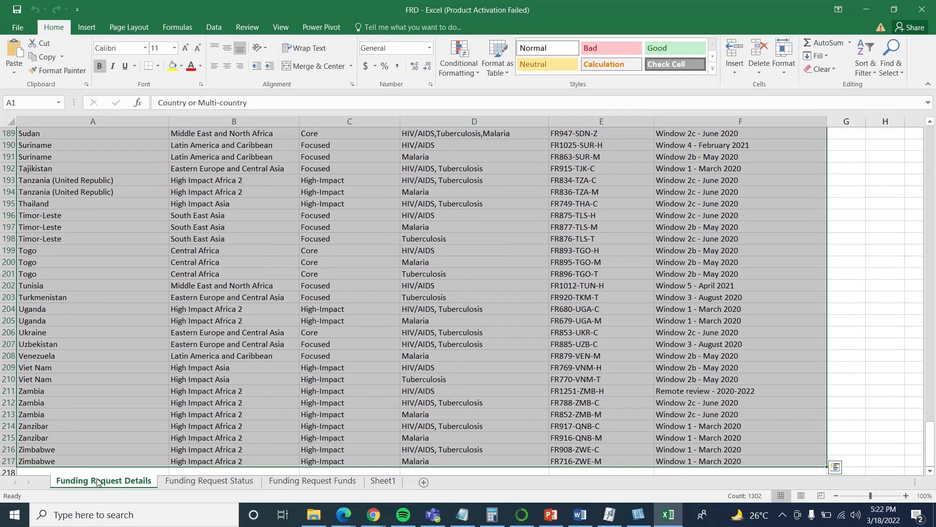
{"action": "key", "text": "ctrl+t"}
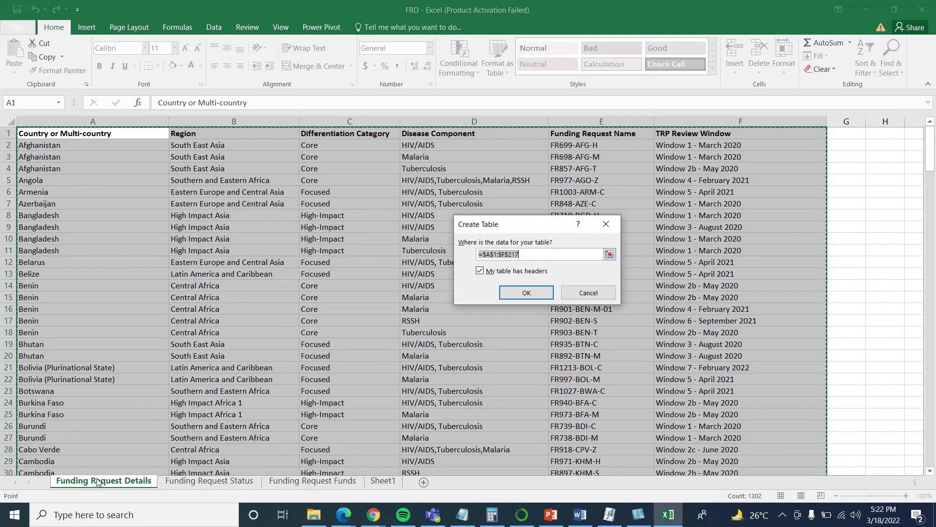
{"action": "left_click", "coordinate": [527, 292]}
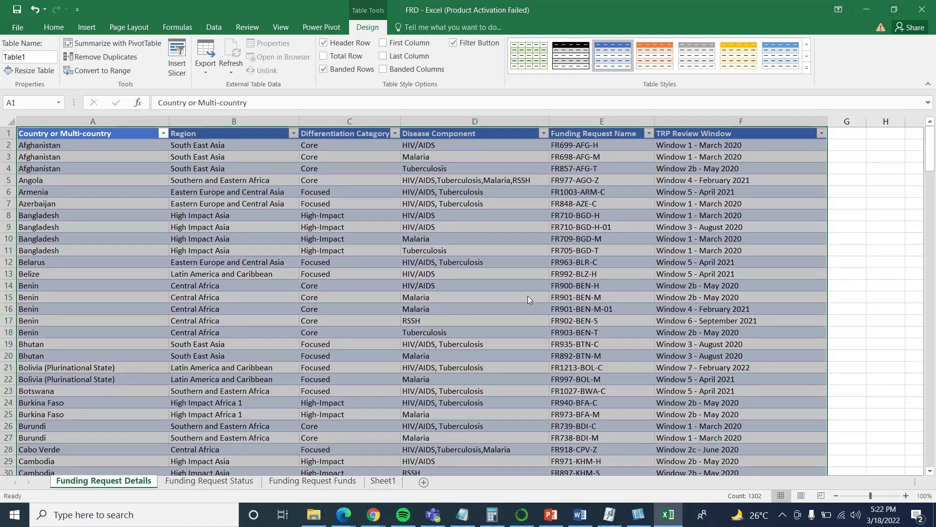
Step: Examine the filter options of the Country or Multi-country, Region and Differentiation Category columns without applying any filter
{"action": "left_click", "coordinate": [163, 133]}
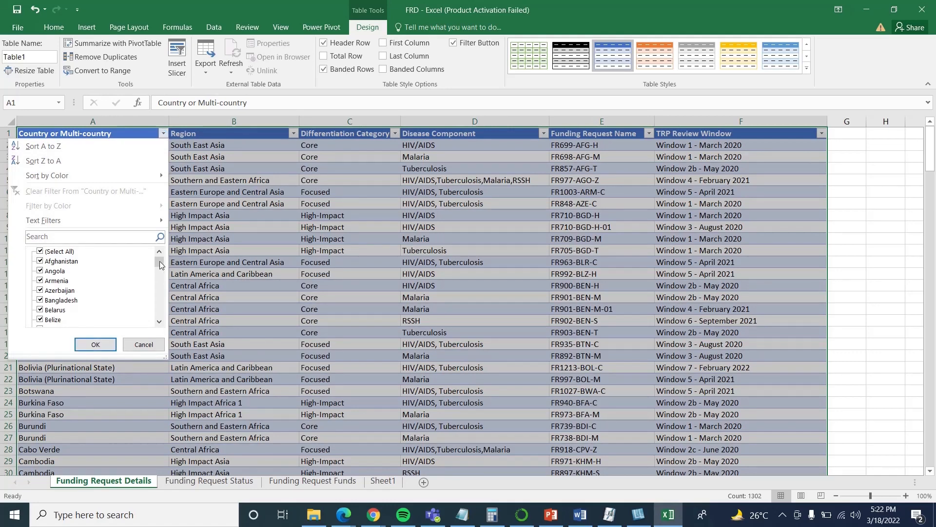
{"action": "left_click_drag", "start_coordinate": [160, 264], "coordinate": [159, 222]}
{"action": "left_click", "coordinate": [147, 345]}
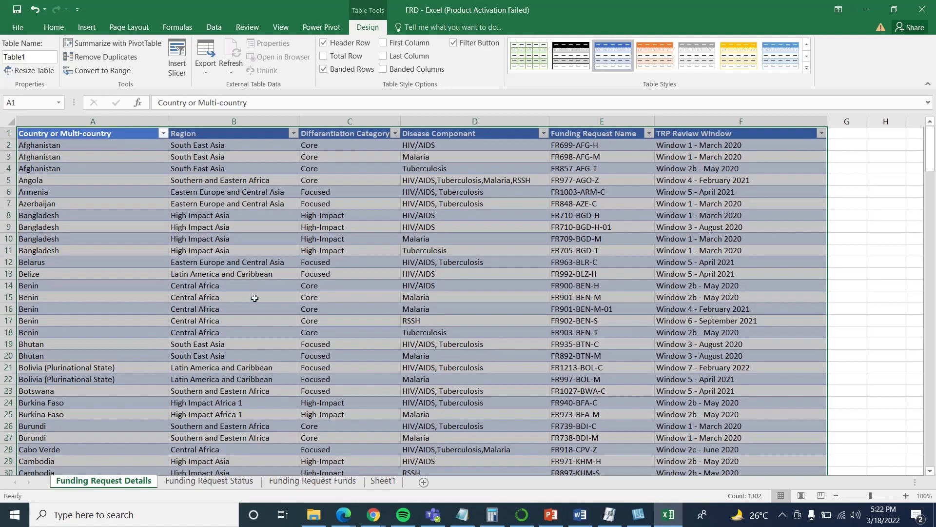
{"action": "left_click", "coordinate": [294, 133]}
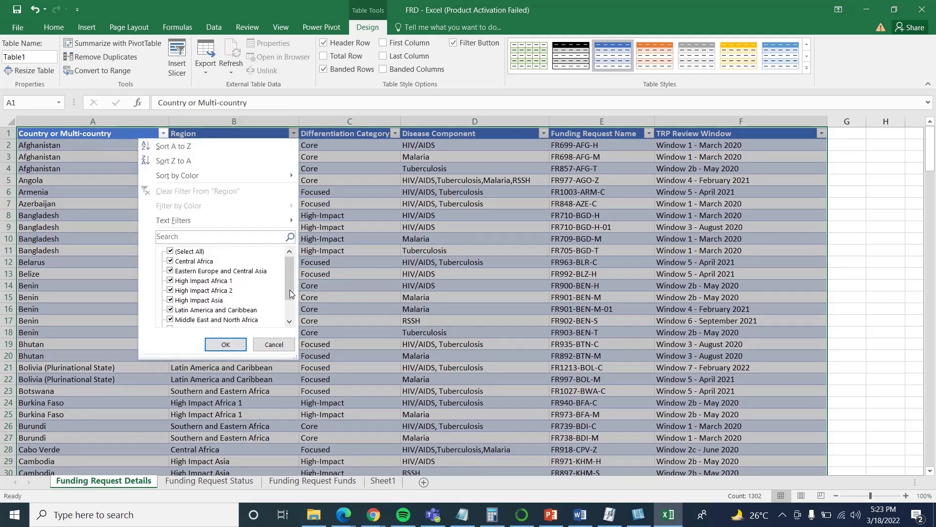
{"action": "left_click_drag", "start_coordinate": [291, 294], "coordinate": [293, 262]}
{"action": "left_click", "coordinate": [287, 343]}
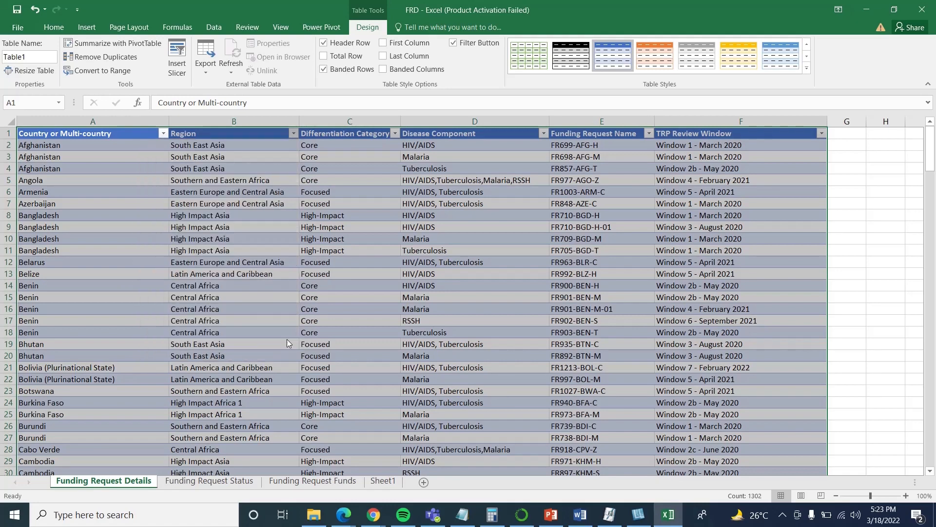
{"action": "left_click", "coordinate": [395, 133]}
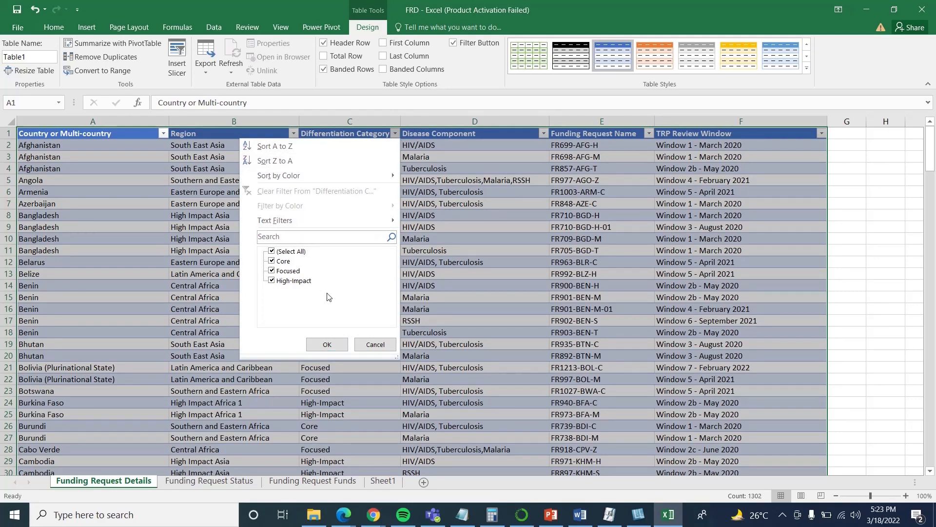
{"action": "left_click", "coordinate": [375, 344]}
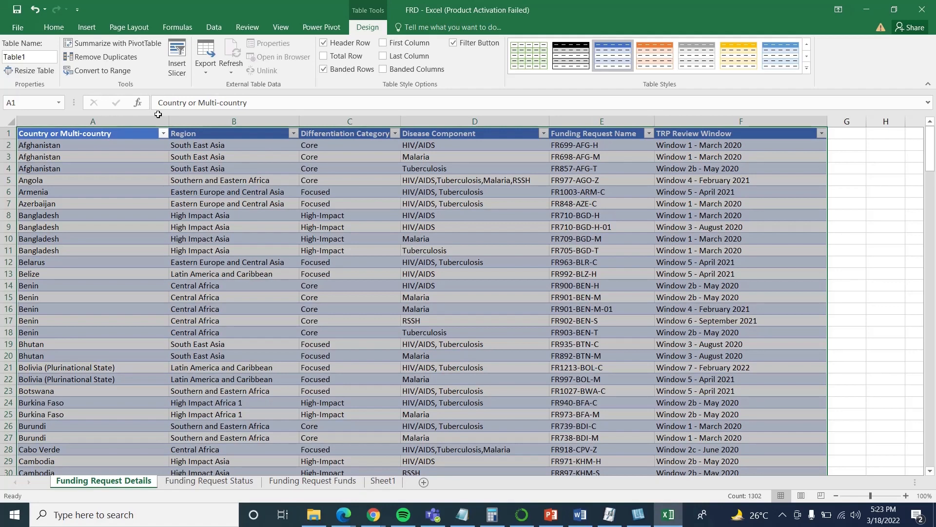
Step: Load the table into the Power Query Editor and open an Equals text filter for the Country or Multi-country column
{"action": "left_click", "coordinate": [214, 28]}
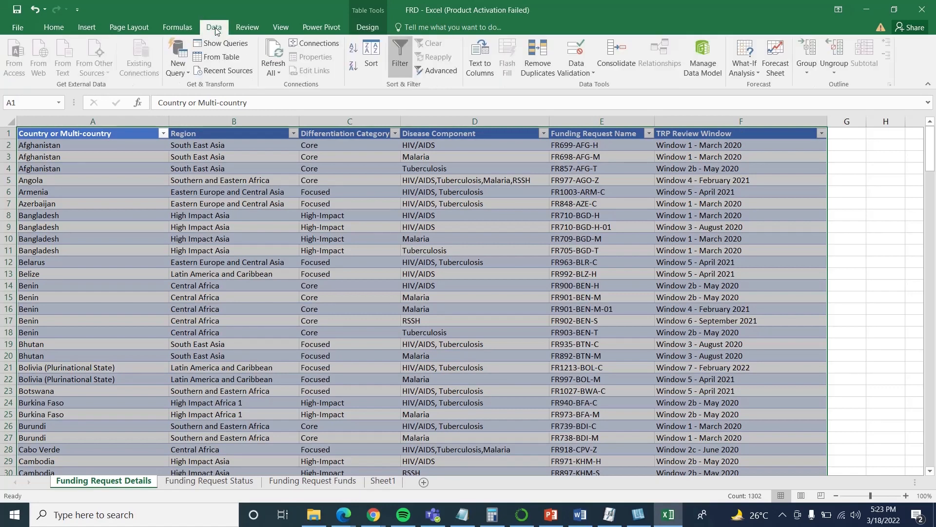
{"action": "left_click", "coordinate": [222, 64]}
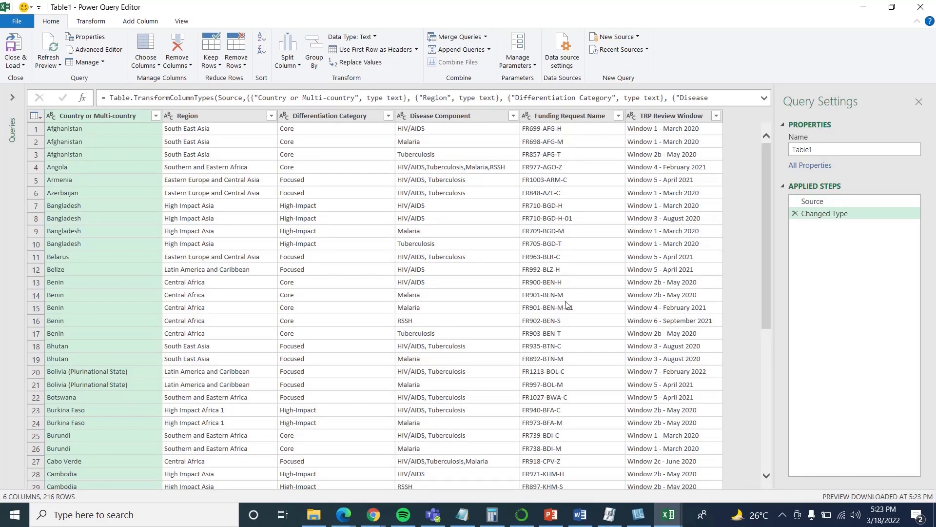
{"action": "left_click", "coordinate": [156, 117]}
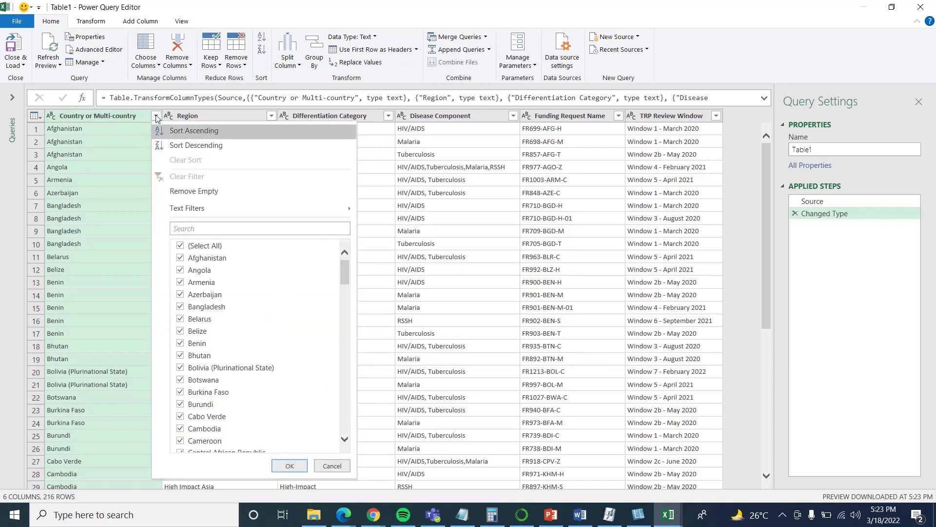
{"action": "mouse_move", "coordinate": [219, 208]}
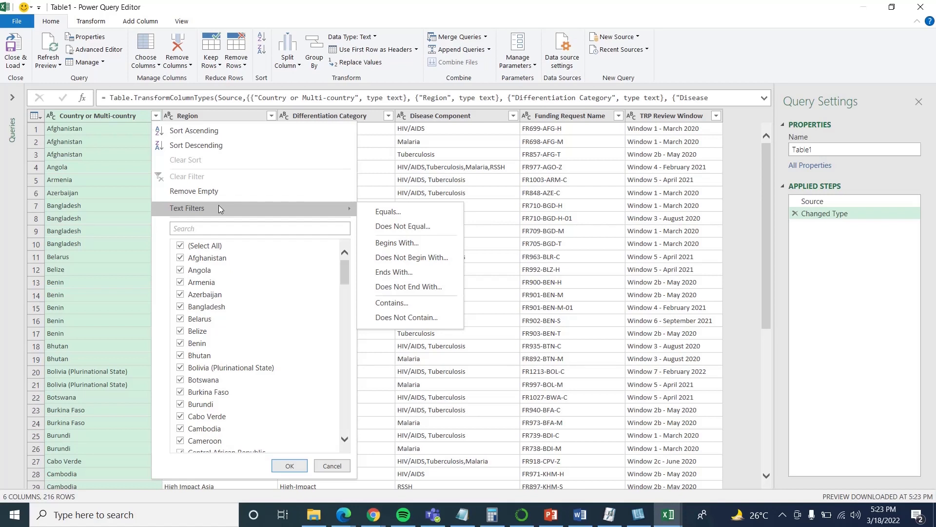
{"action": "left_click", "coordinate": [412, 212]}
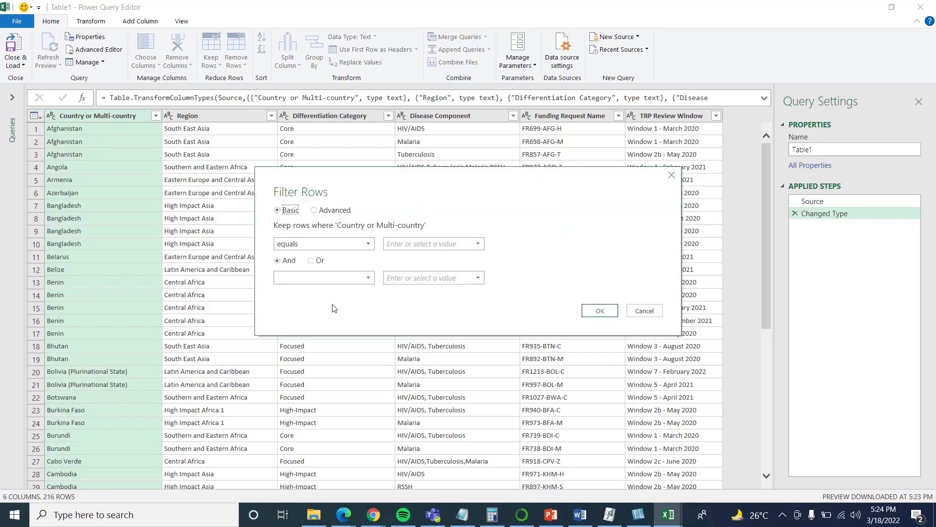
Step: Keep only rows where the country equals Afghanistan or Bangladesh, and close and load the query into the workbook
{"action": "left_click", "coordinate": [435, 242]}
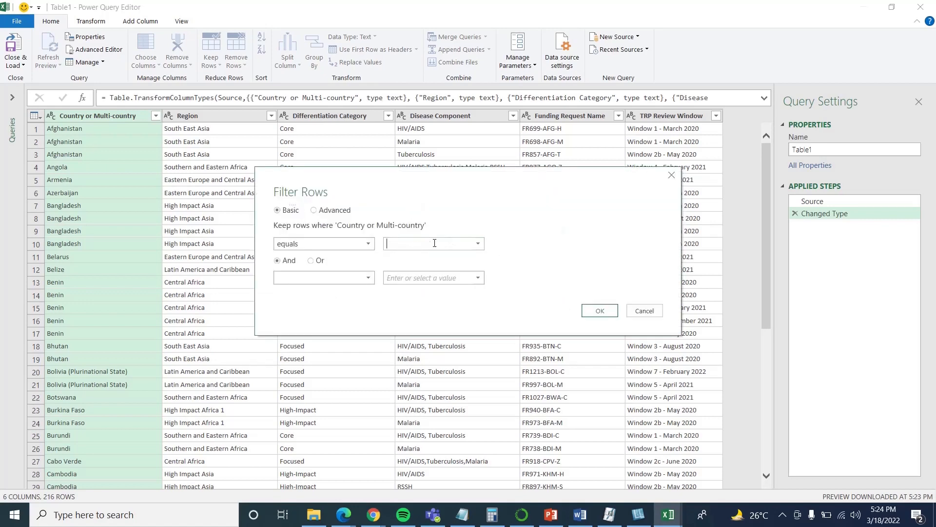
{"action": "left_click", "coordinate": [478, 244]}
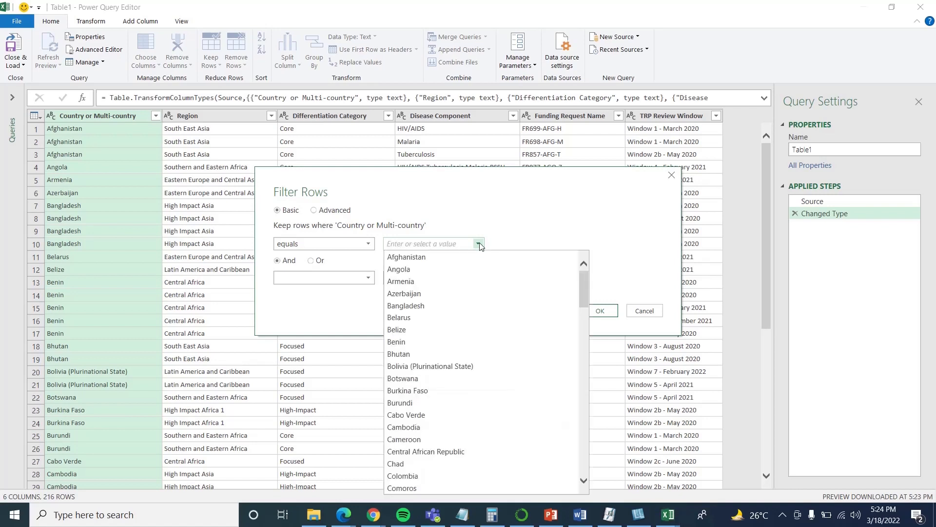
{"action": "left_click", "coordinate": [454, 254]}
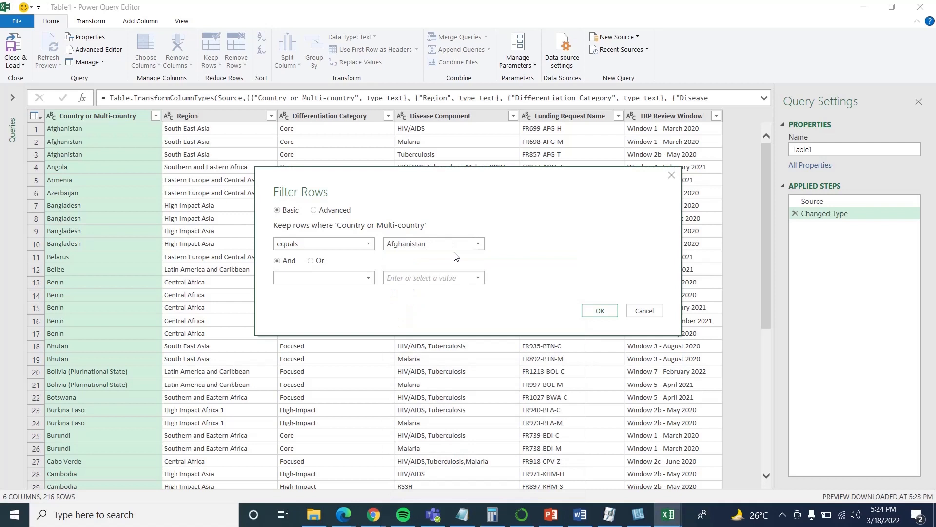
{"action": "left_click", "coordinate": [311, 261]}
{"action": "left_click", "coordinate": [360, 277]}
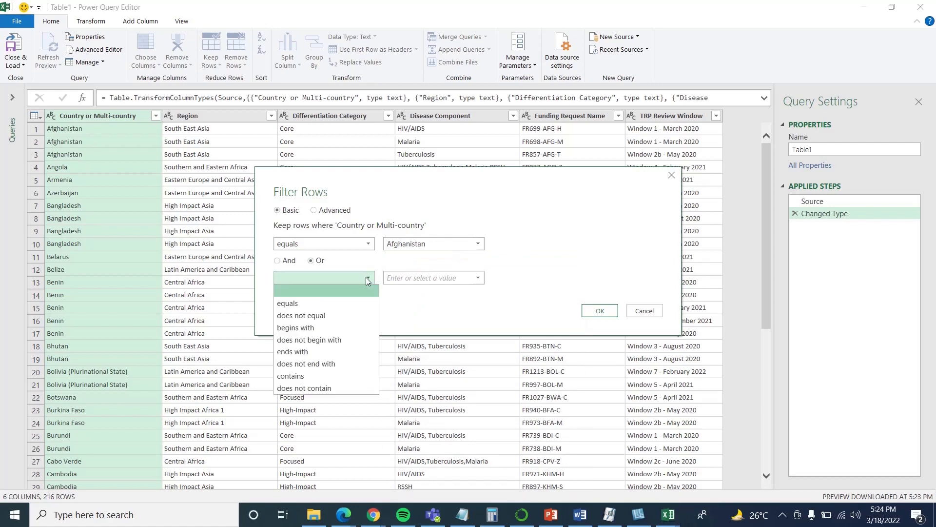
{"action": "left_click", "coordinate": [307, 305]}
{"action": "left_click", "coordinate": [478, 277]}
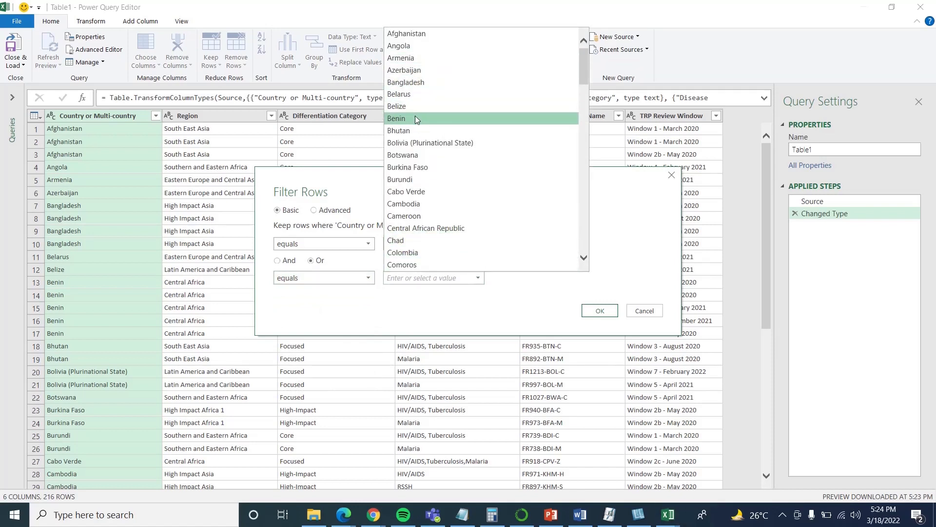
{"action": "left_click", "coordinate": [411, 82]}
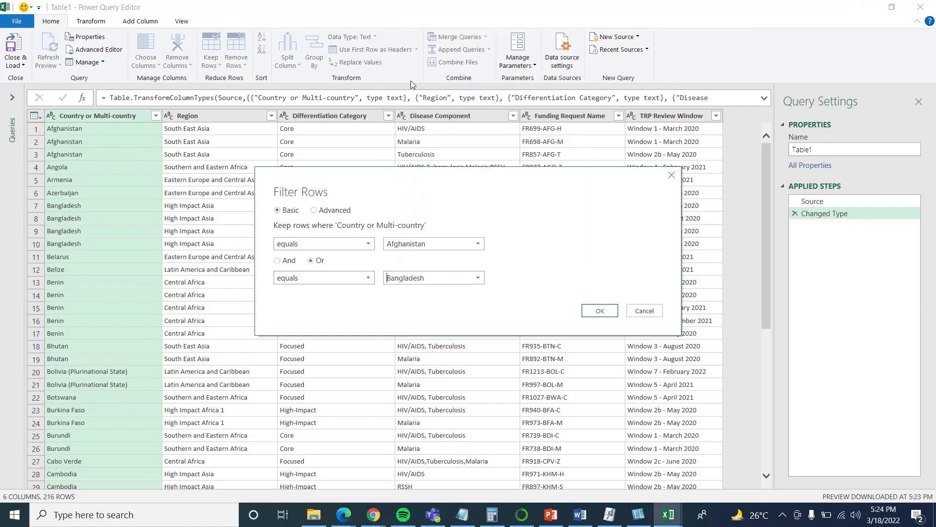
{"action": "left_click", "coordinate": [594, 310]}
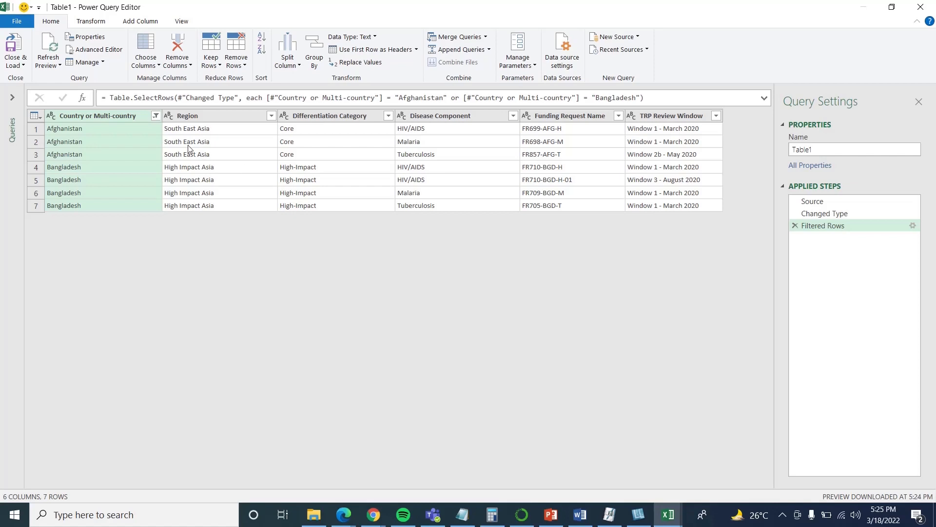
{"action": "left_click", "coordinate": [11, 46]}
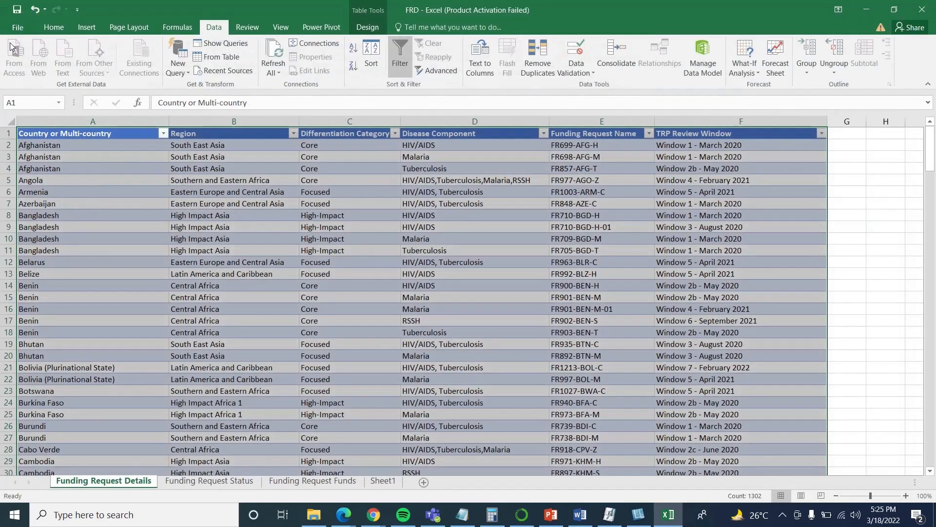